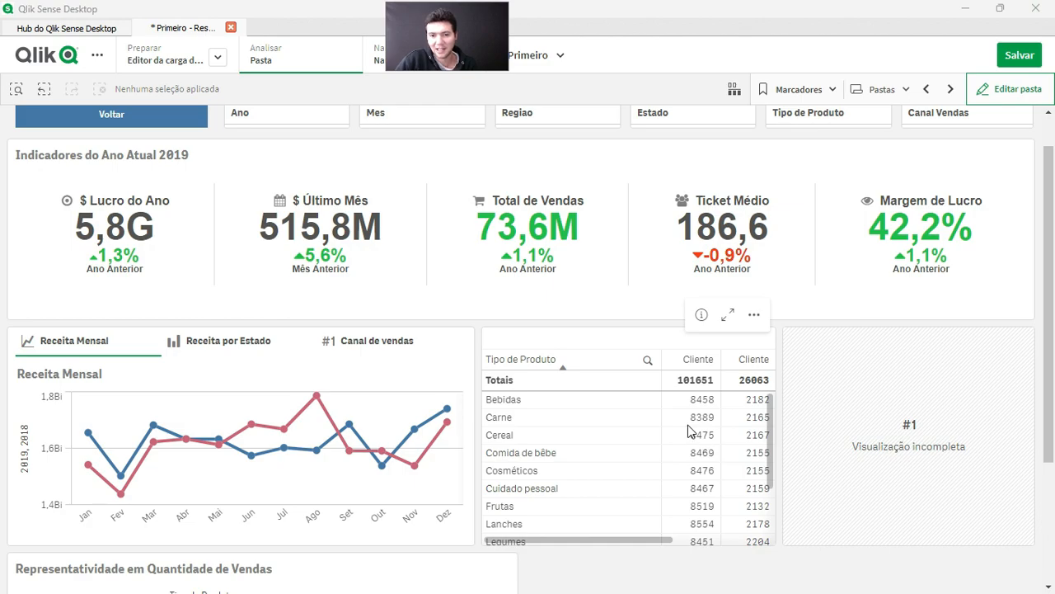
# Examine the customer counts per product type in the two Cliente columns of the table.
pyautogui.scroll(-2, 697, 458)
pyautogui.scroll(2, 696, 460)
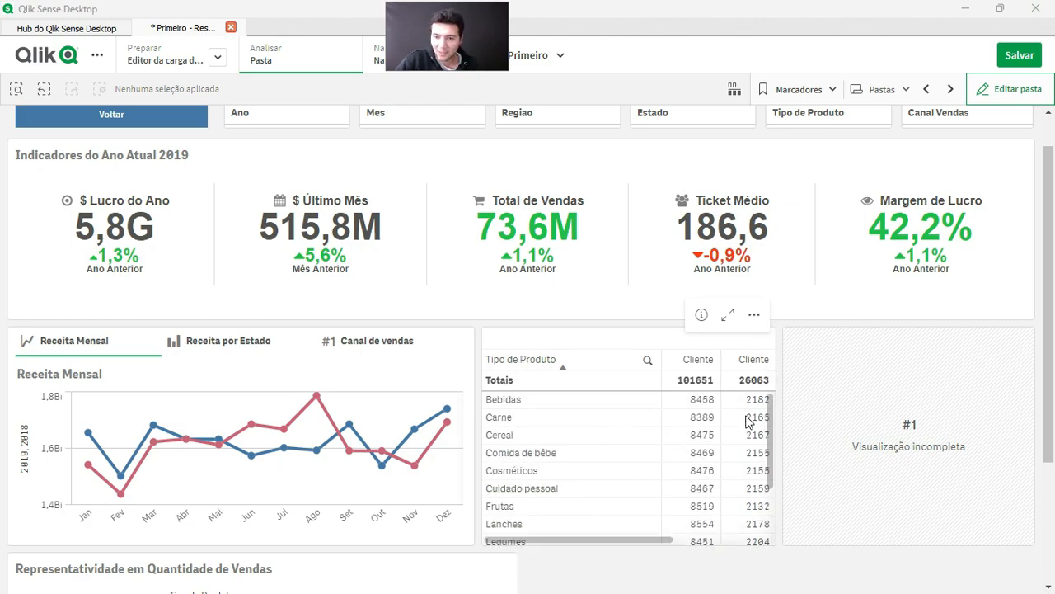
pyautogui.scroll(-2, 751, 449)
pyautogui.scroll(2, 751, 452)
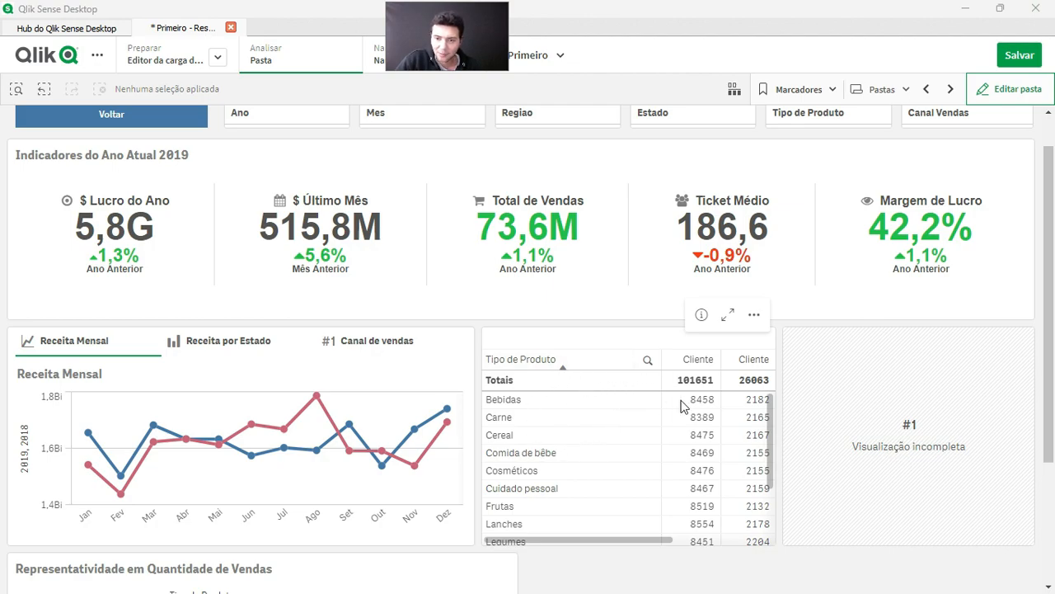
pyautogui.scroll(-2, 745, 483)
pyautogui.scroll(2, 605, 423)
pyautogui.scroll(-2, 755, 428)
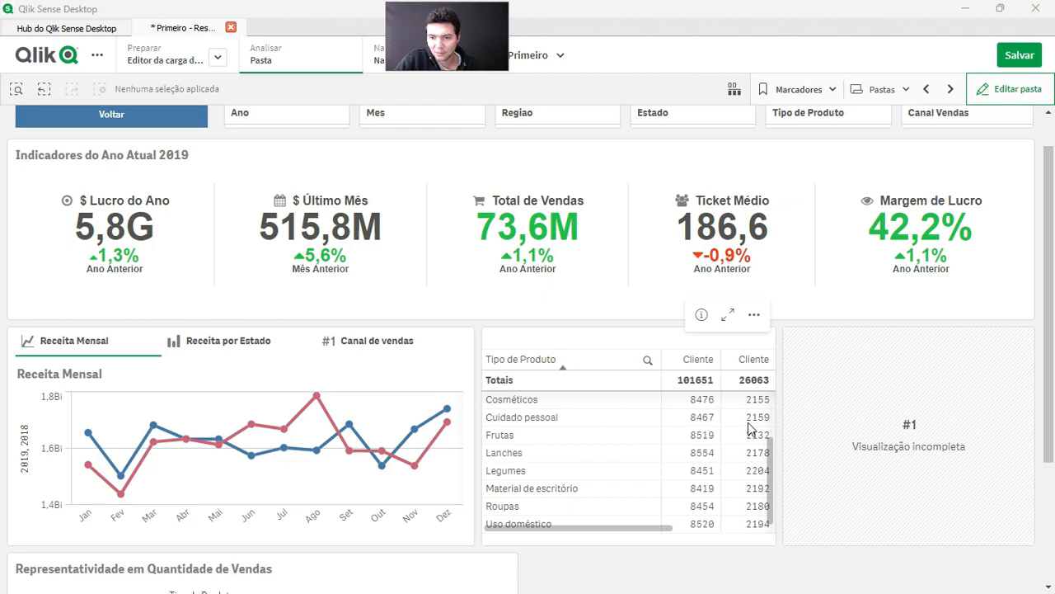
pyautogui.scroll(2, 755, 429)
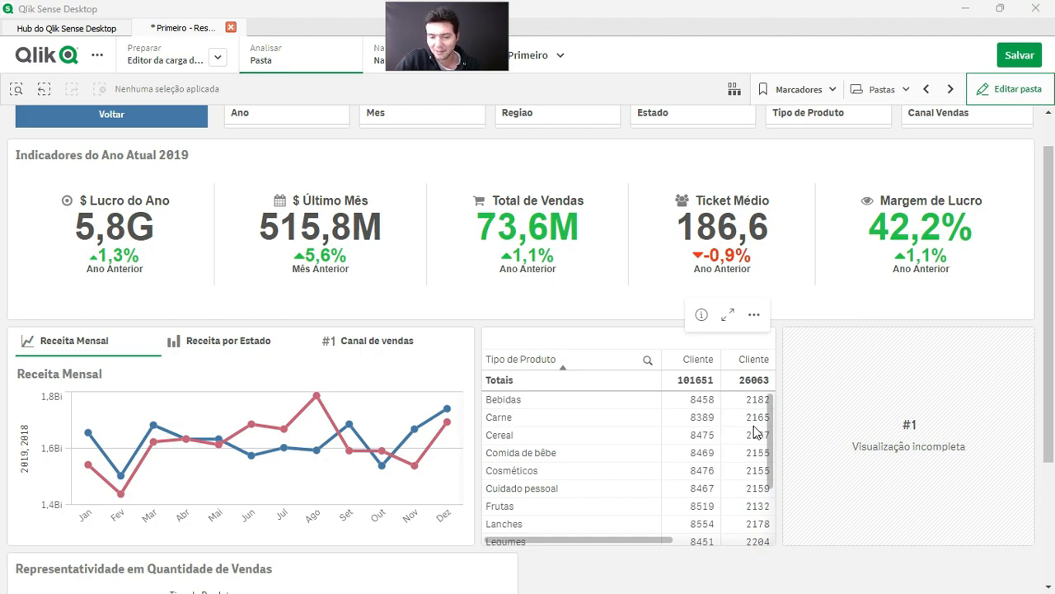
pyautogui.scroll(-3, 760, 429)
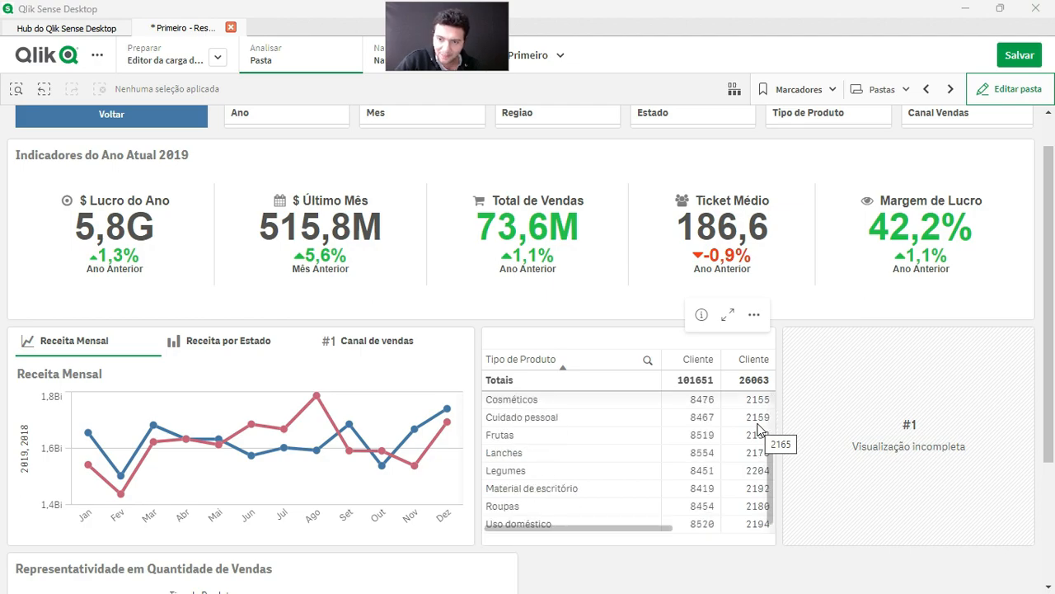
pyautogui.scroll(3, 759, 428)
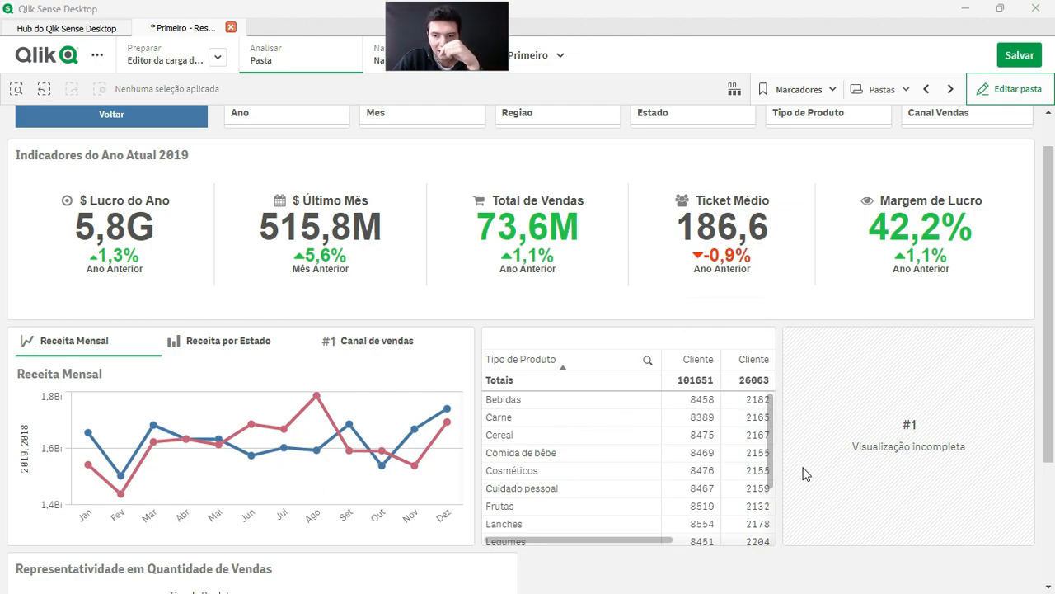
# Put the sheet in edit mode and open the expression editor for the incomplete KPI's first measure.
pyautogui.click(1016, 91)
pyautogui.click(1016, 90)
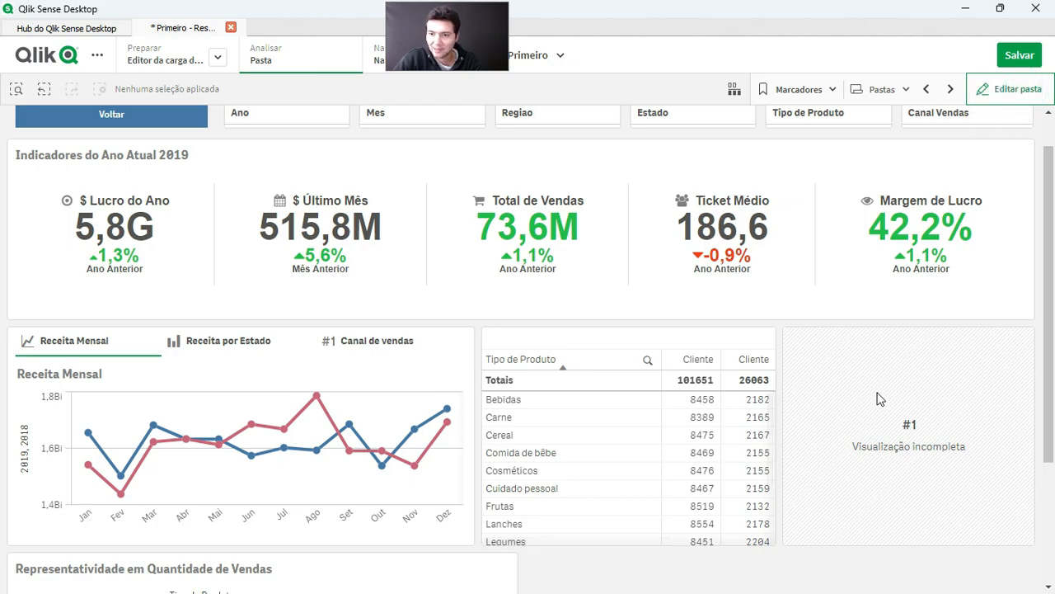
pyautogui.click(1012, 79)
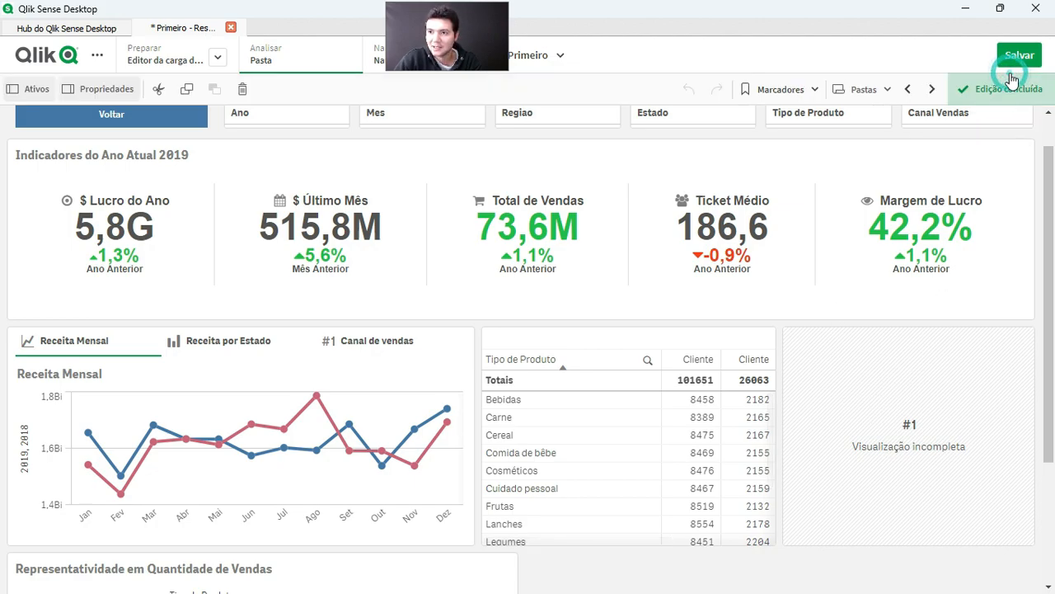
pyautogui.click(769, 426)
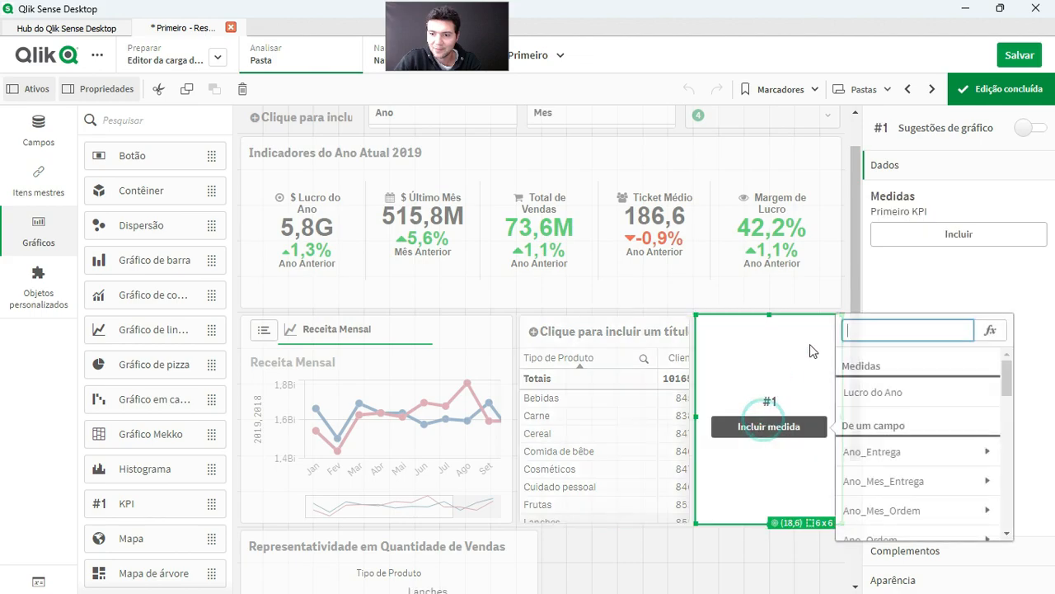
pyautogui.click(990, 330)
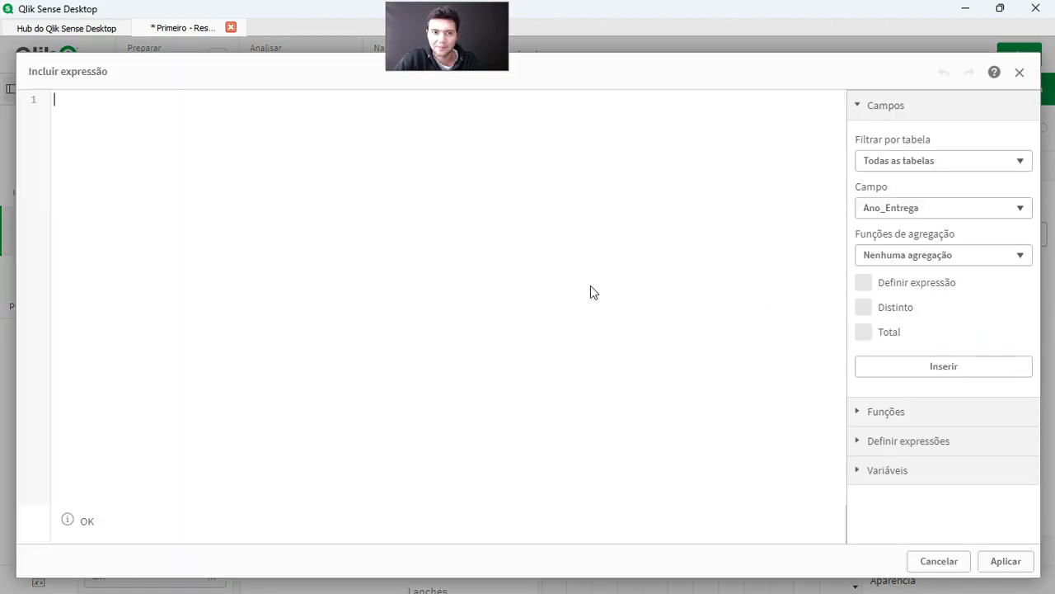
# Write the measure expression Count(distinct ID_Cliente).
pyautogui.write('Cou')
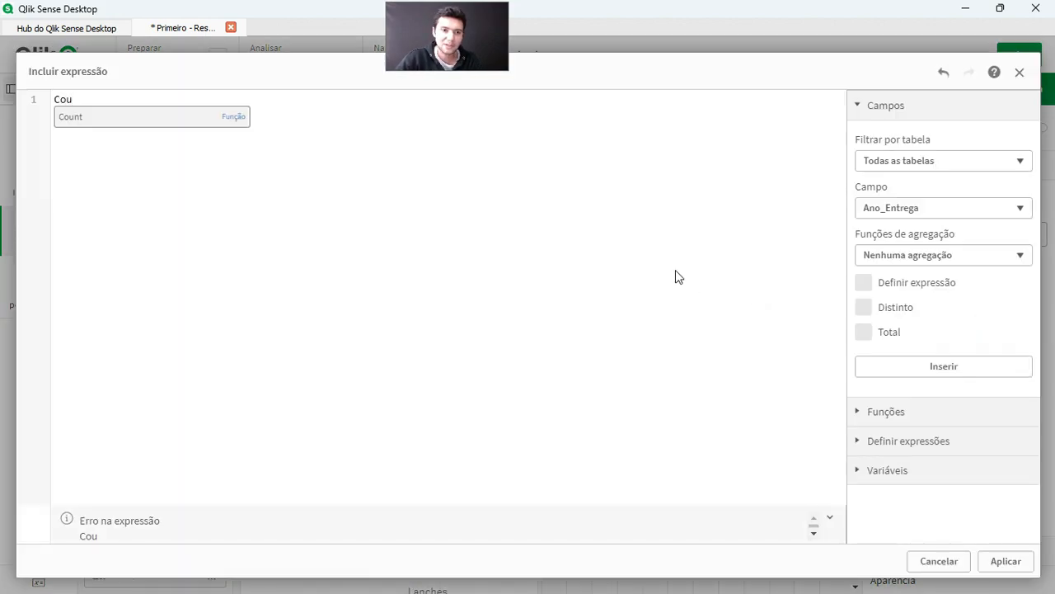
pyautogui.write('nt(distinct cli')
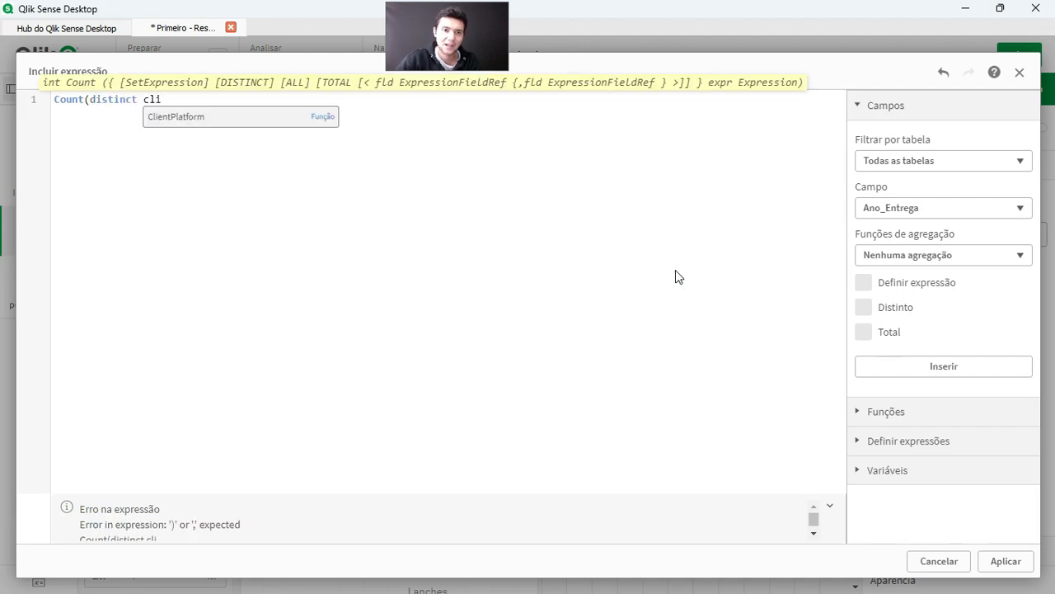
pyautogui.press('BackSpace')
pyautogui.press('BackSpace')
pyautogui.write('cli')
pyautogui.press('BackSpace')
pyautogui.press('BackSpace')
pyautogui.press('BackSpace')
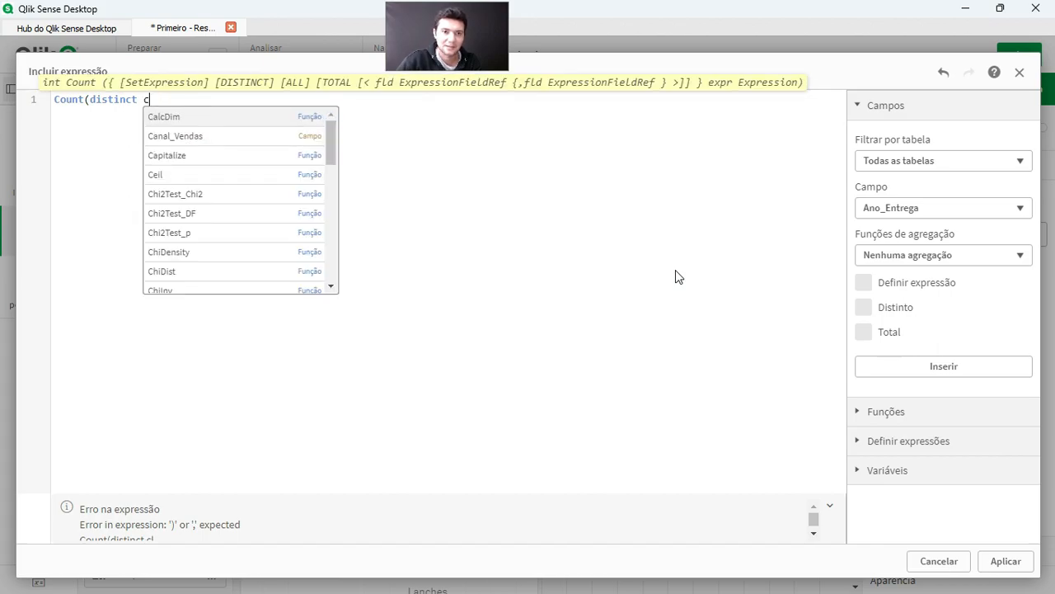
pyautogui.write('Id')
pyautogui.press('Return')
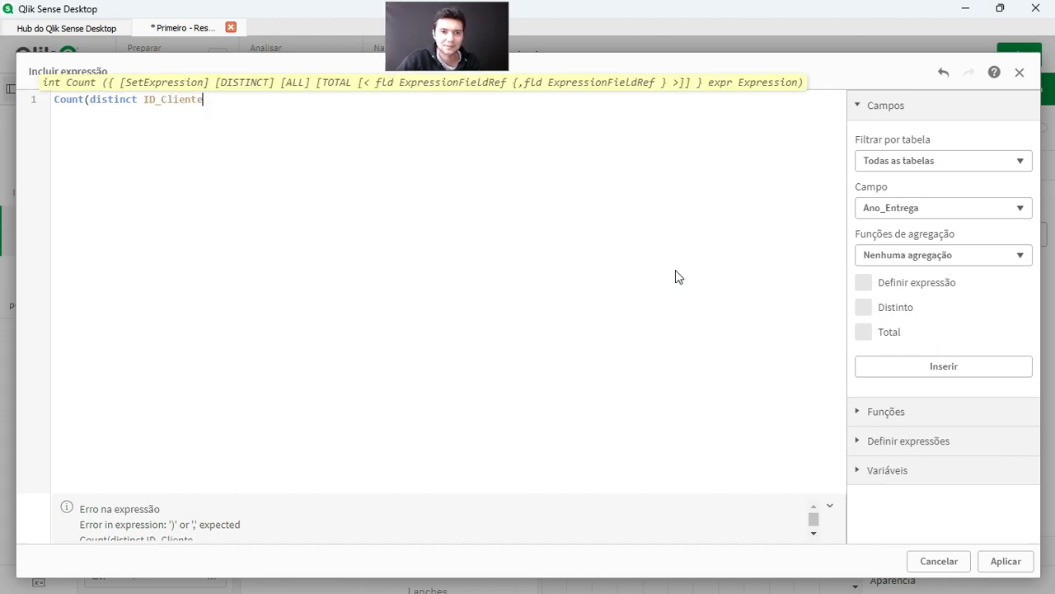
# Wrap the indented count in an AGGR function on separate lines, with Tipo_de_item as its grouping dimension.
pyautogui.press('Home')
pyautogui.press('Return')
pyautogui.press('Return')
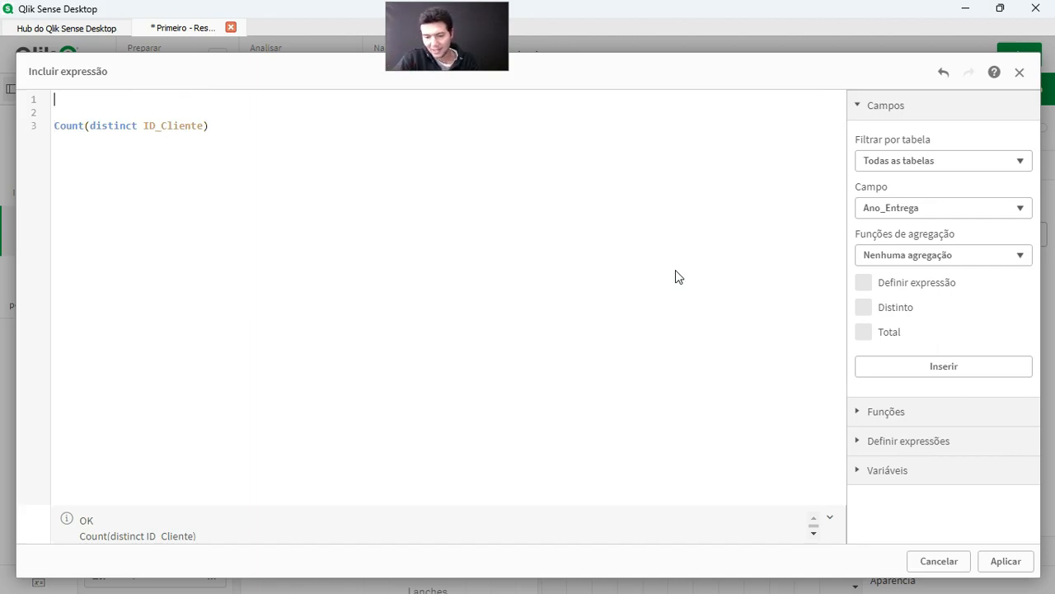
pyautogui.press('Tab')
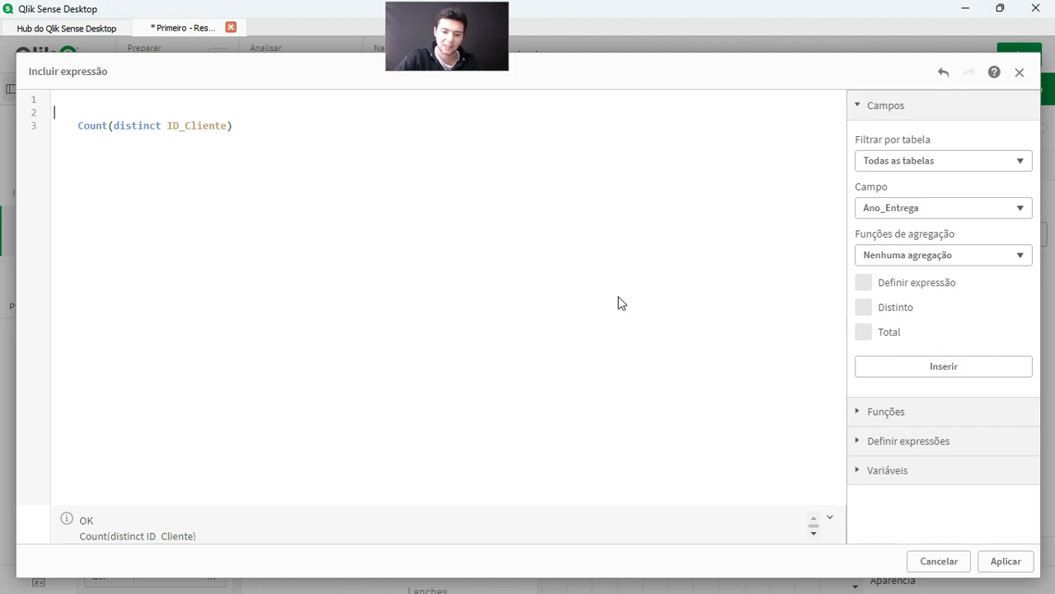
pyautogui.write('GR(')
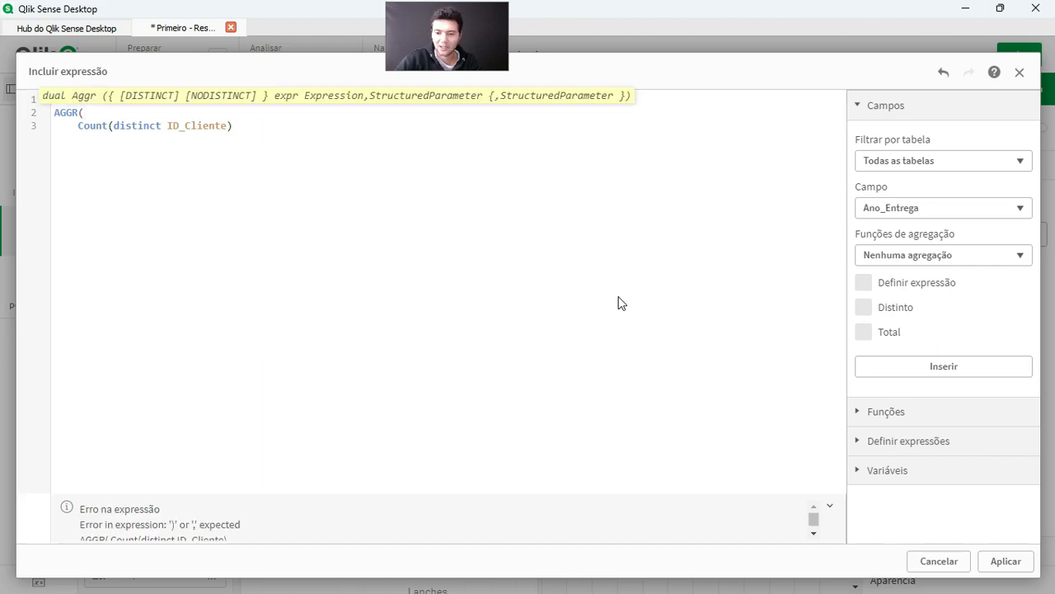
pyautogui.press('Return')
pyautogui.write(')')
pyautogui.press('Left')
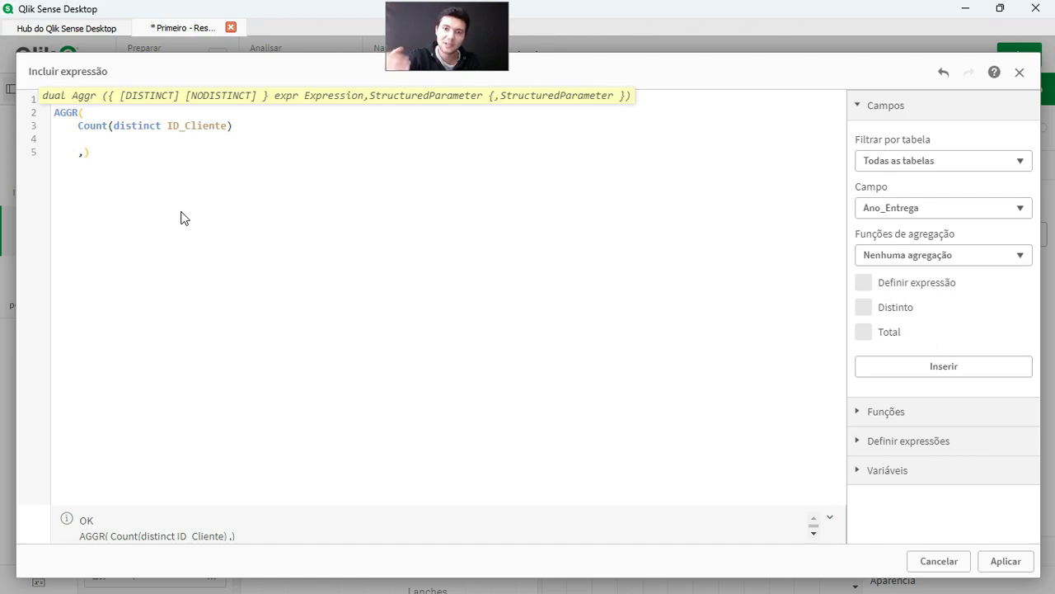
pyautogui.write('tipo')
pyautogui.press('Return')
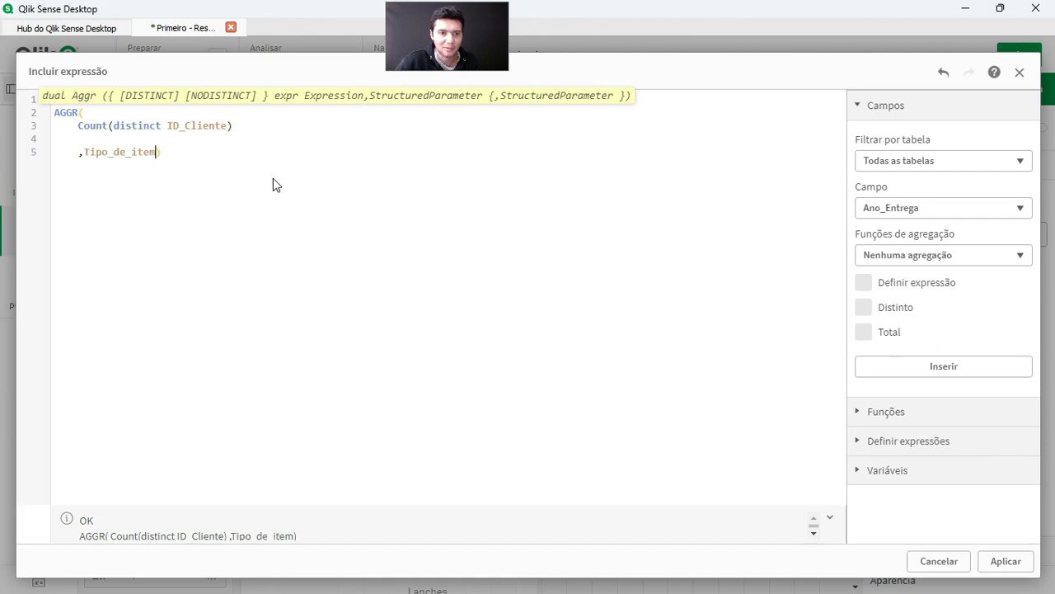
# Indent the Count line one level further and remove the blank line above ,Tipo_de_item.
pyautogui.click(78, 128)
pyautogui.press('Tab')
pyautogui.press('Down')
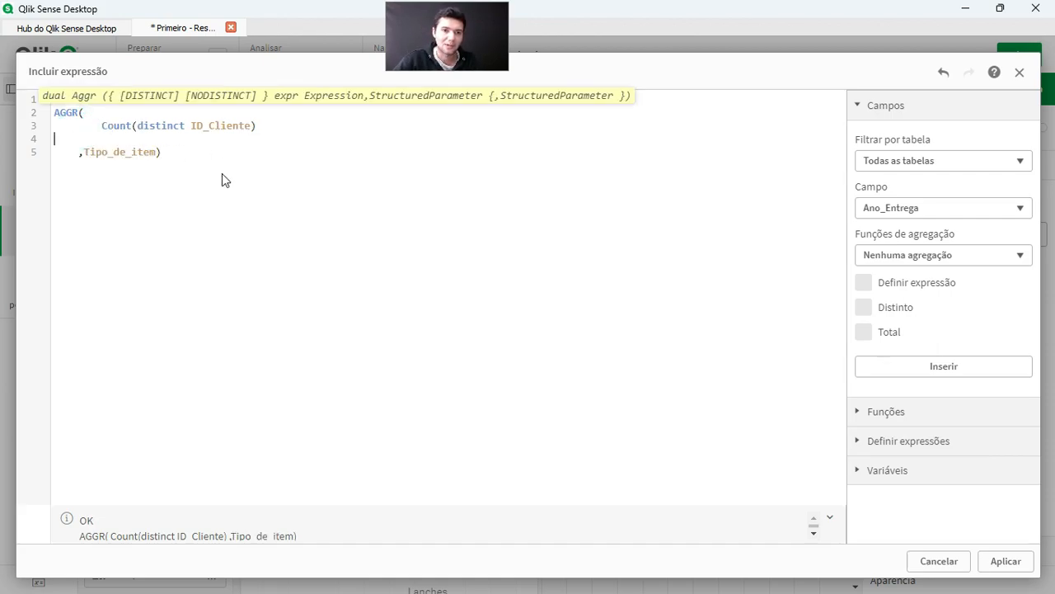
pyautogui.press('Delete')
pyautogui.press('End')
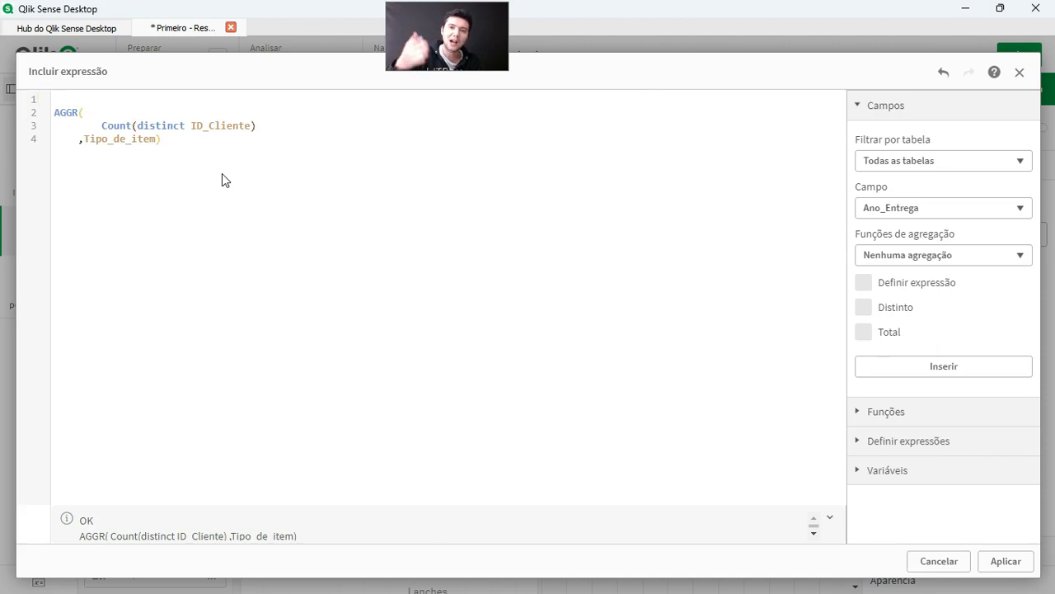
# Indent the AGGR line one level and apply the expression to the KPI.
pyautogui.click(146, 127)
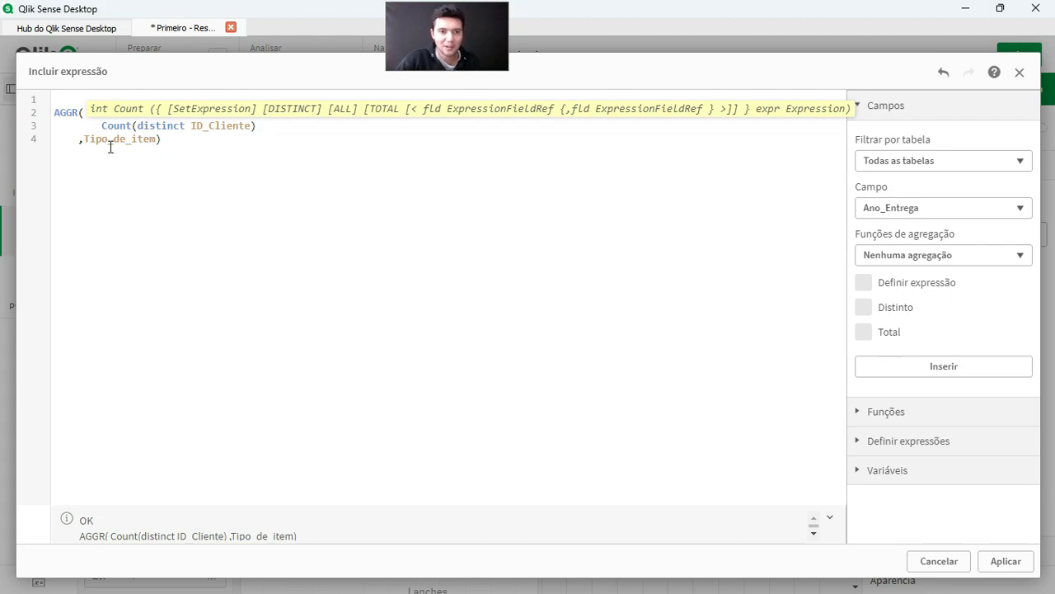
pyautogui.click(113, 146)
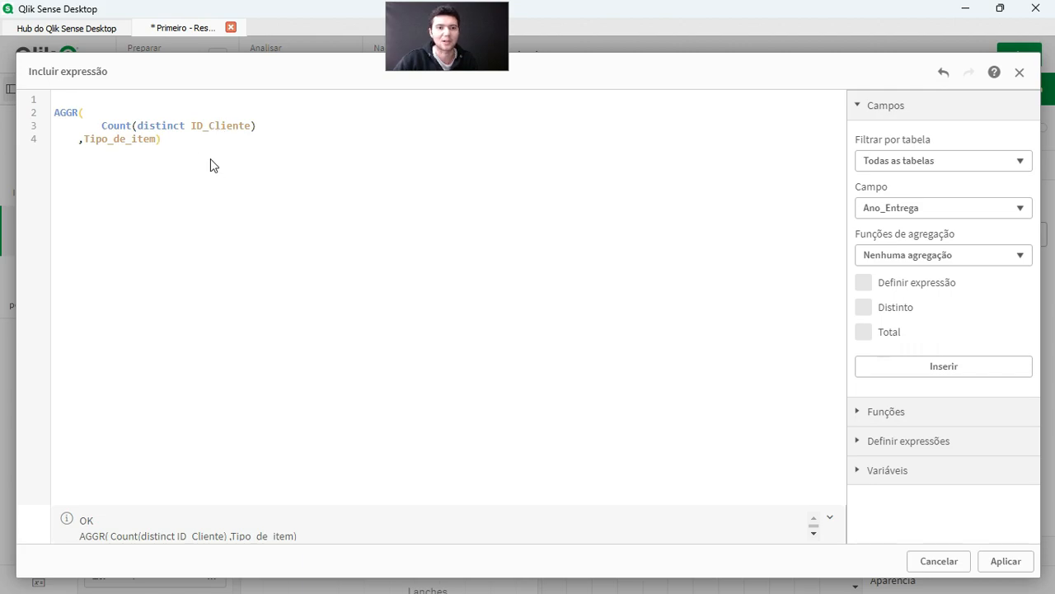
pyautogui.doubleClick(65, 115)
pyautogui.press('Tab')
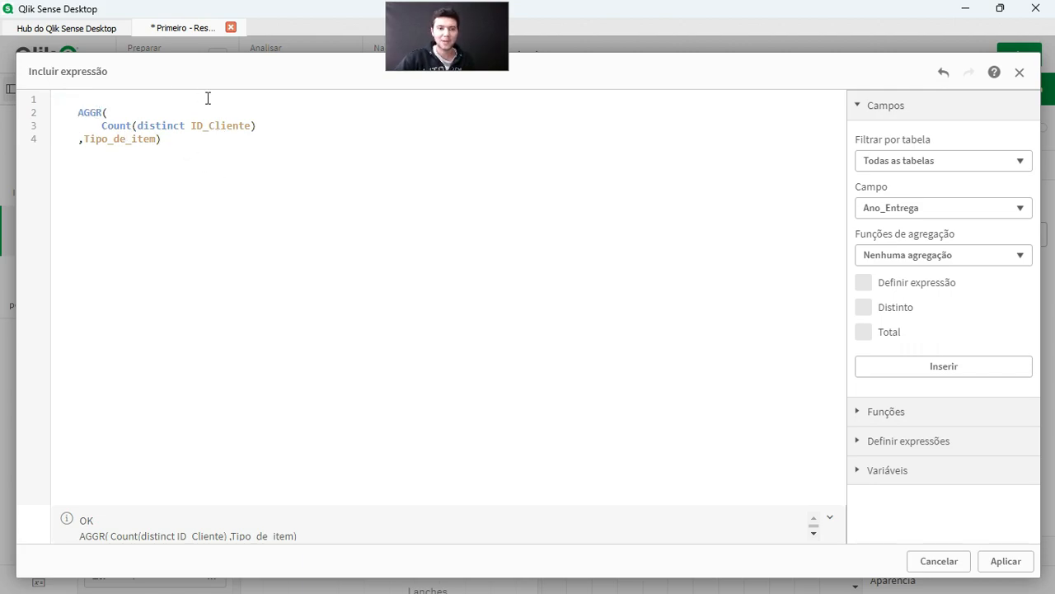
pyautogui.click(124, 125)
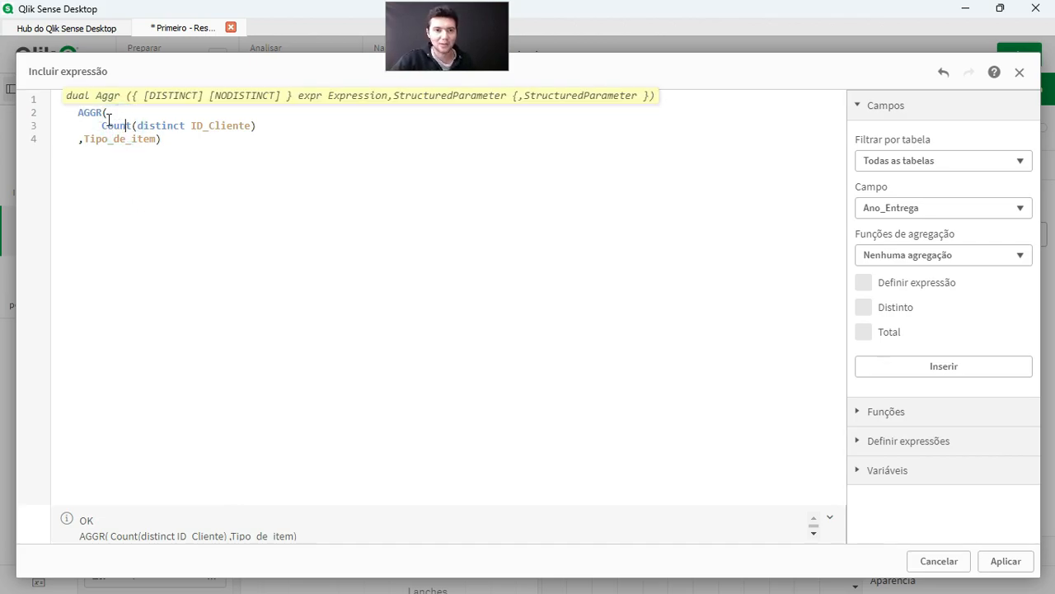
pyautogui.moveTo(103, 126); pyautogui.dragTo(258, 122)
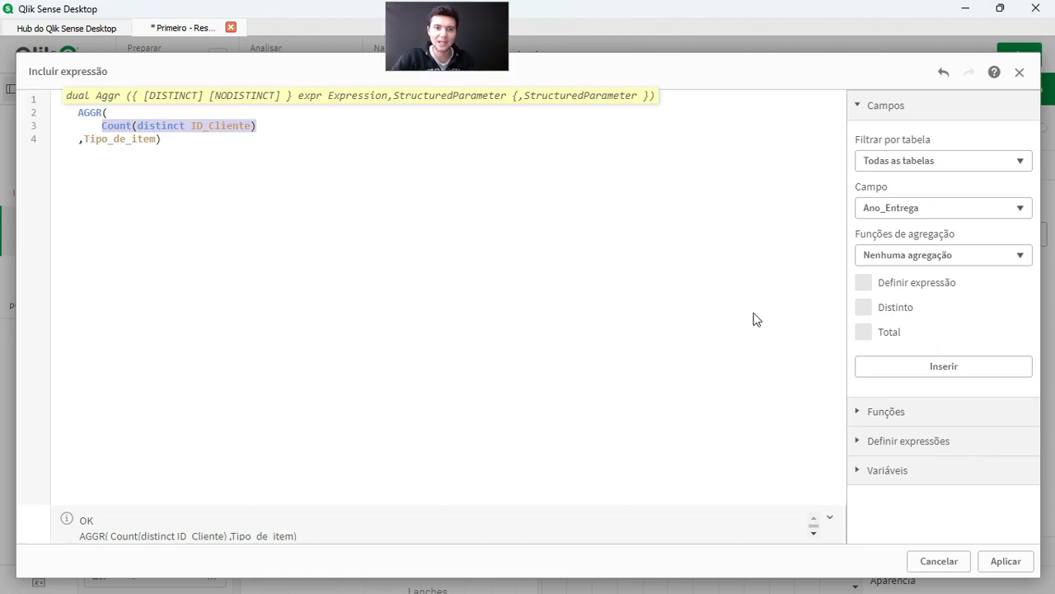
pyautogui.click(1006, 562)
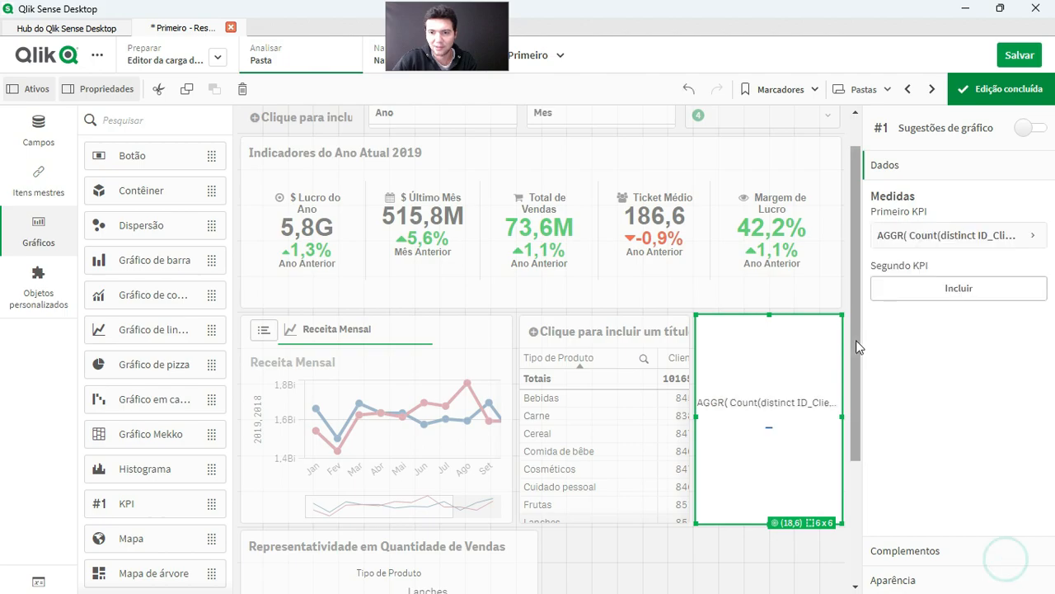
# View the product type table full size and inspect its second Cliente column's expression and its Tipo de Produto dimension.
pyautogui.click(593, 411)
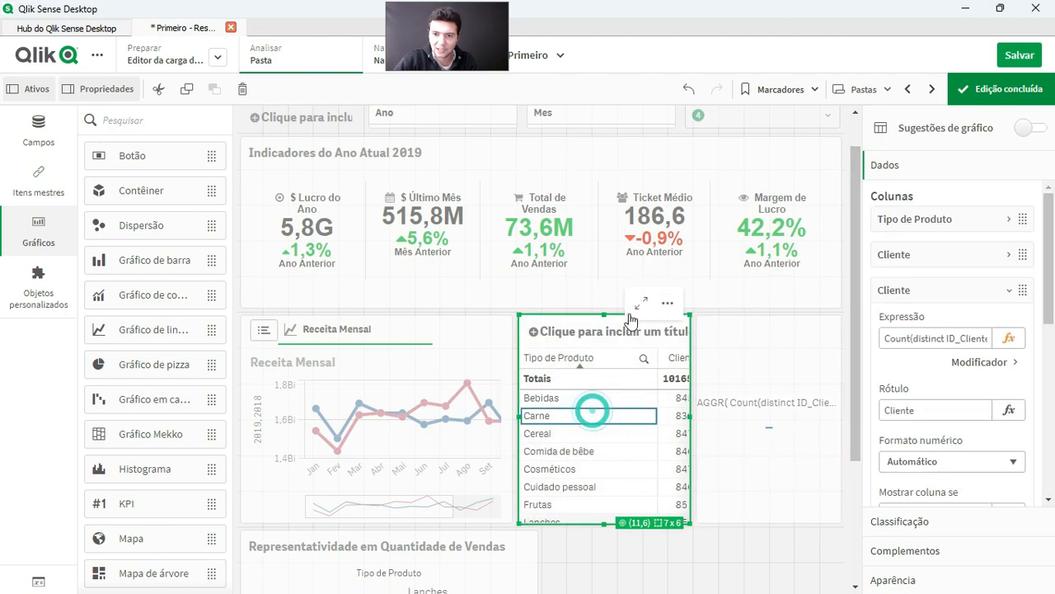
pyautogui.click(641, 303)
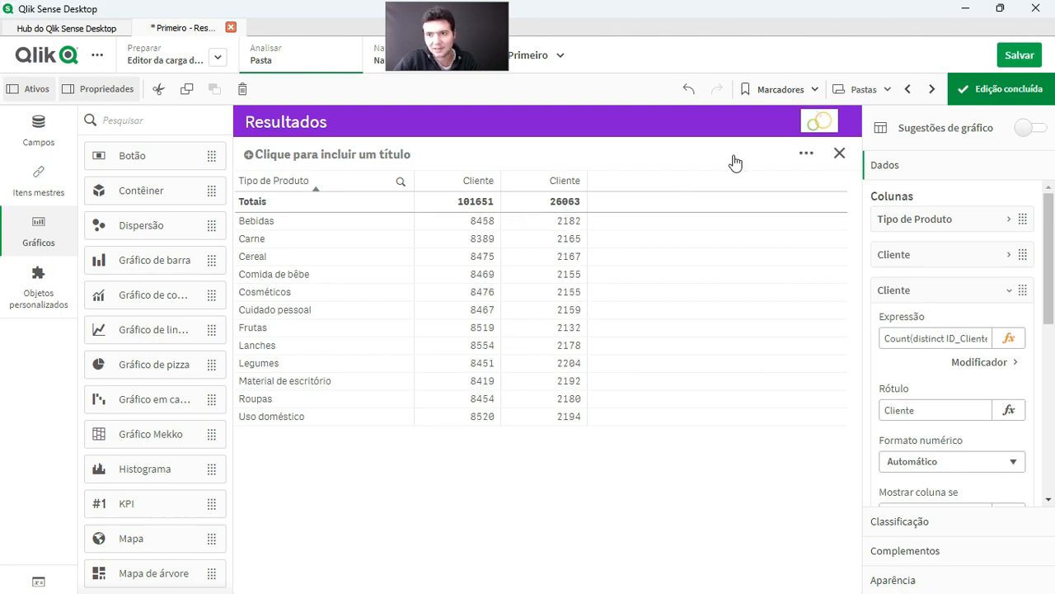
pyautogui.moveTo(932, 342); pyautogui.dragTo(999, 341)
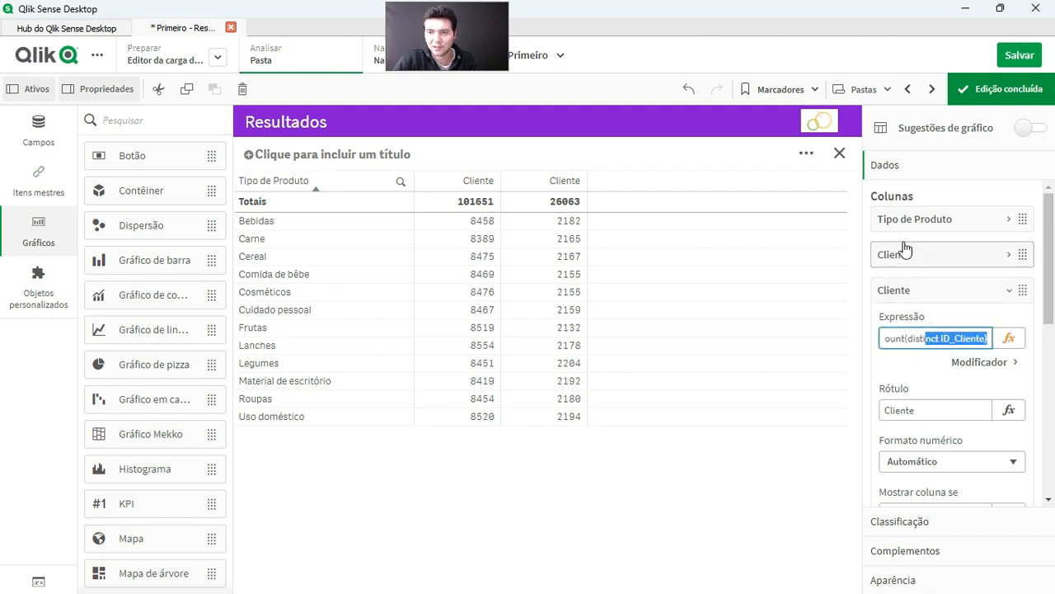
pyautogui.click(917, 219)
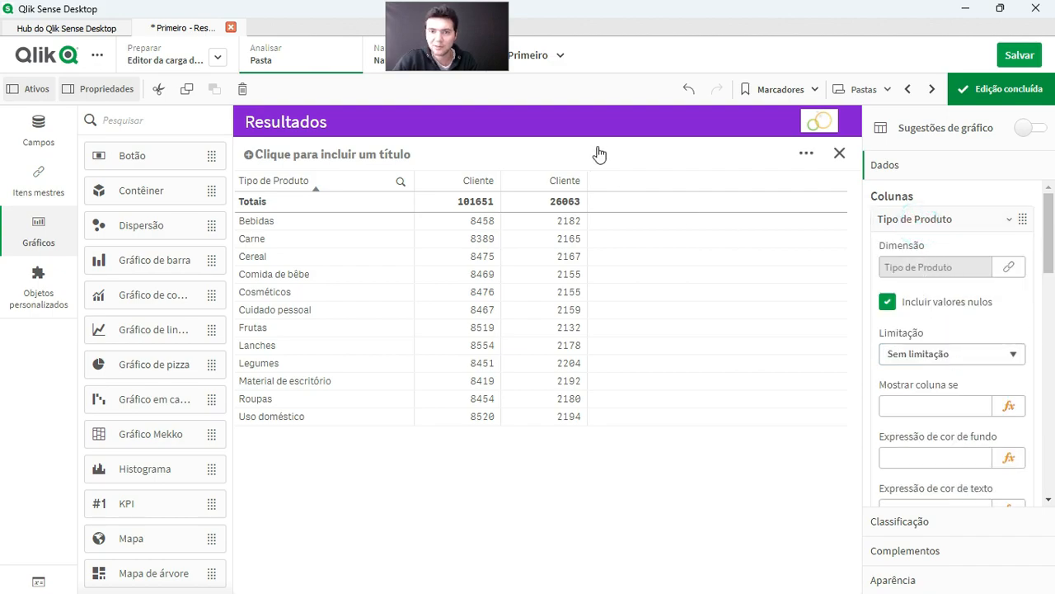
pyautogui.click(842, 156)
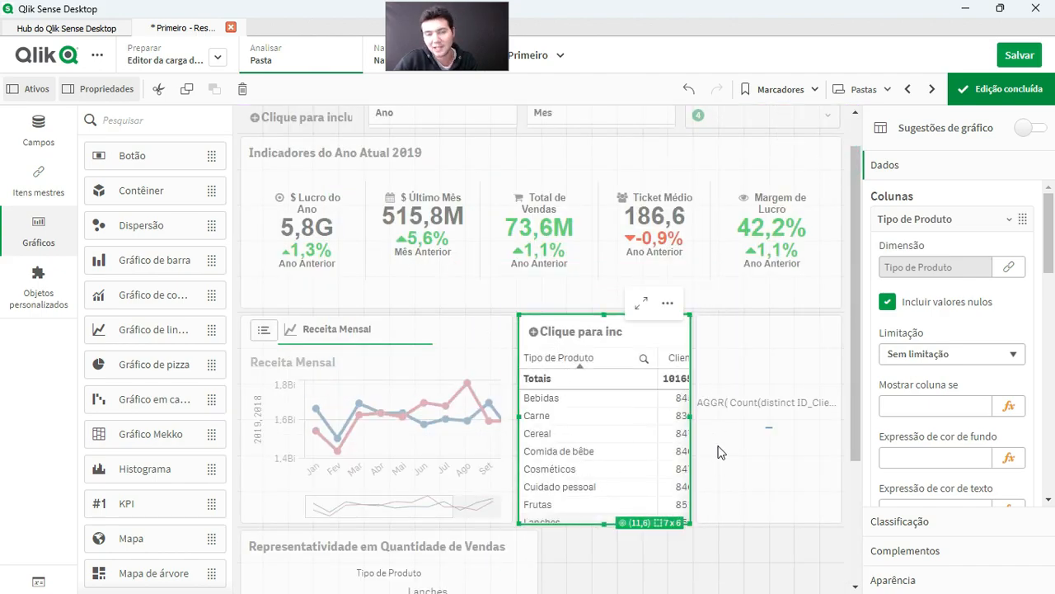
# Examine the distinct Count part of the KPI's AGGR expression, and view the product type table full size to compare its customer counts.
pyautogui.click(770, 427)
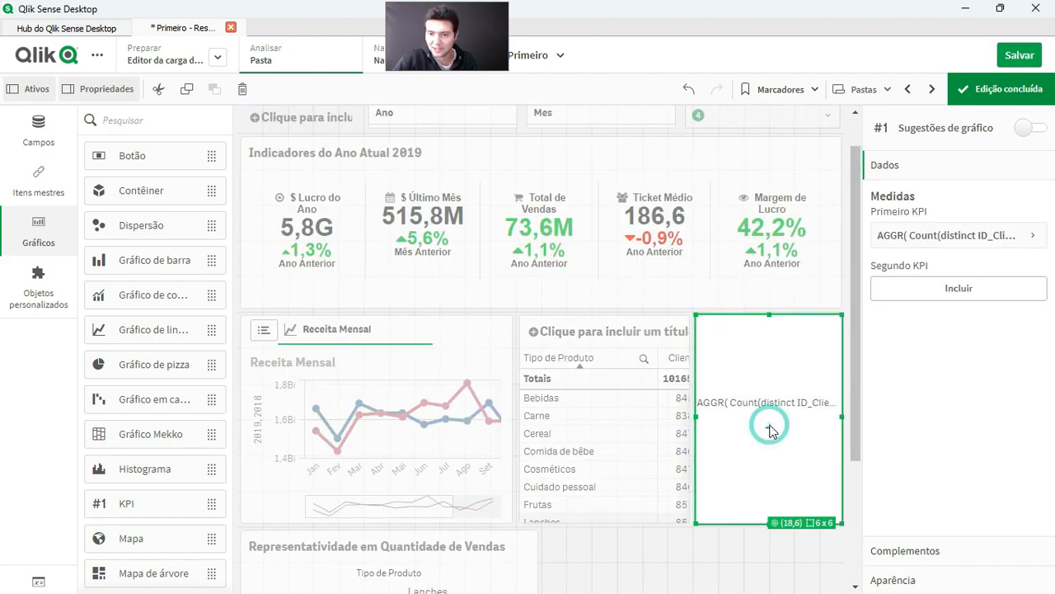
pyautogui.click(983, 232)
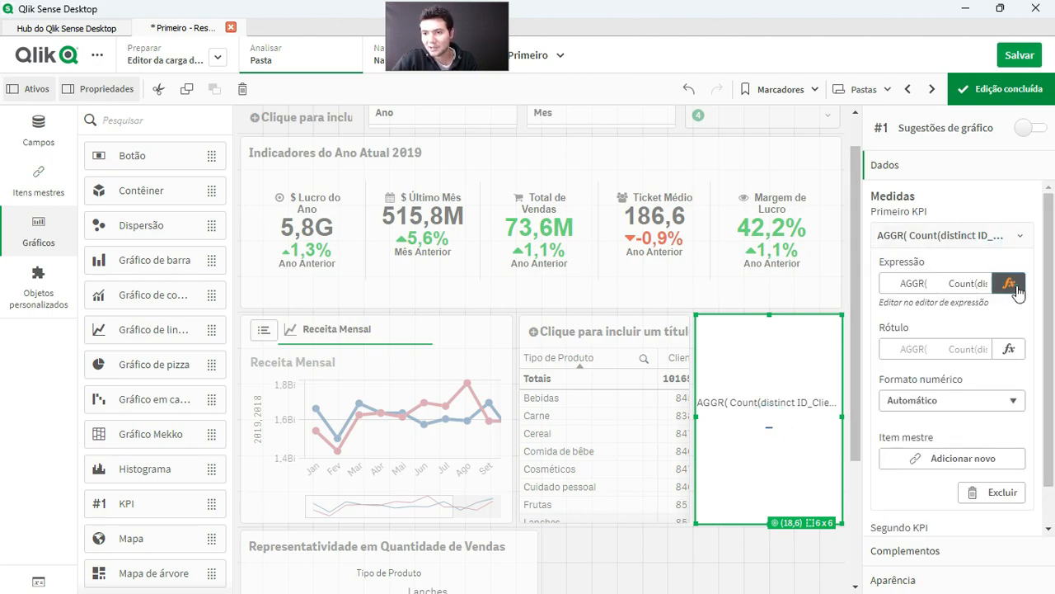
pyautogui.click(1009, 283)
pyautogui.moveTo(100, 126); pyautogui.dragTo(256, 125)
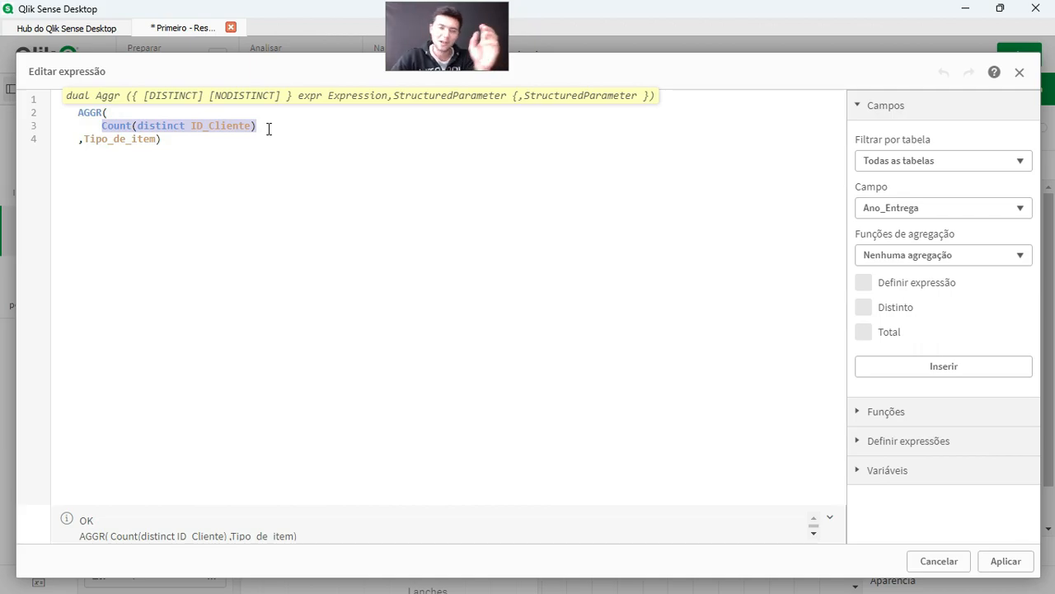
pyautogui.click(258, 127)
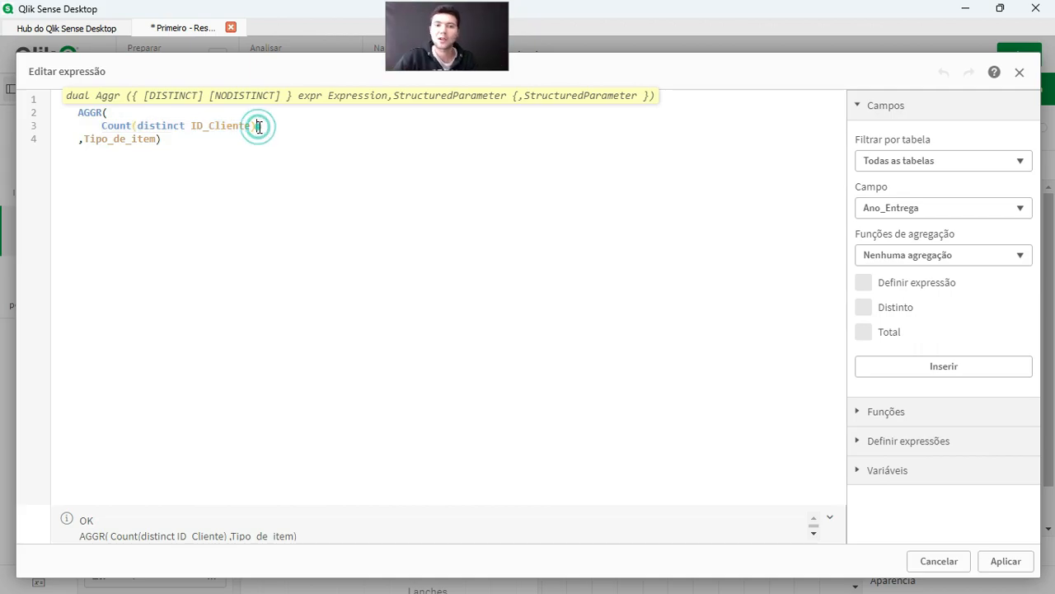
pyautogui.doubleClick(112, 128)
pyautogui.click(268, 124)
pyautogui.moveTo(268, 125); pyautogui.dragTo(105, 130)
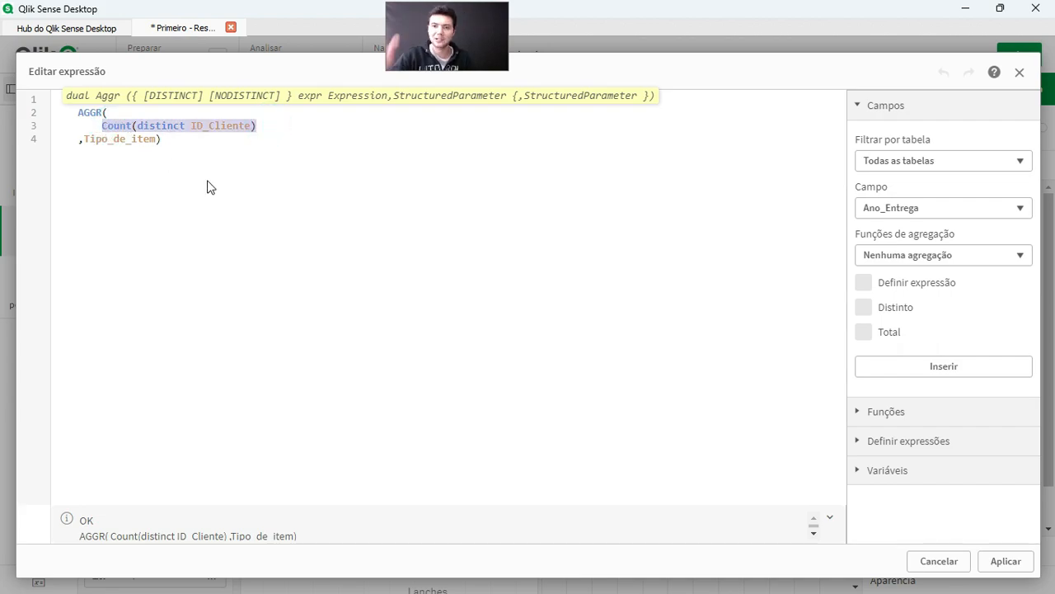
pyautogui.click(1006, 560)
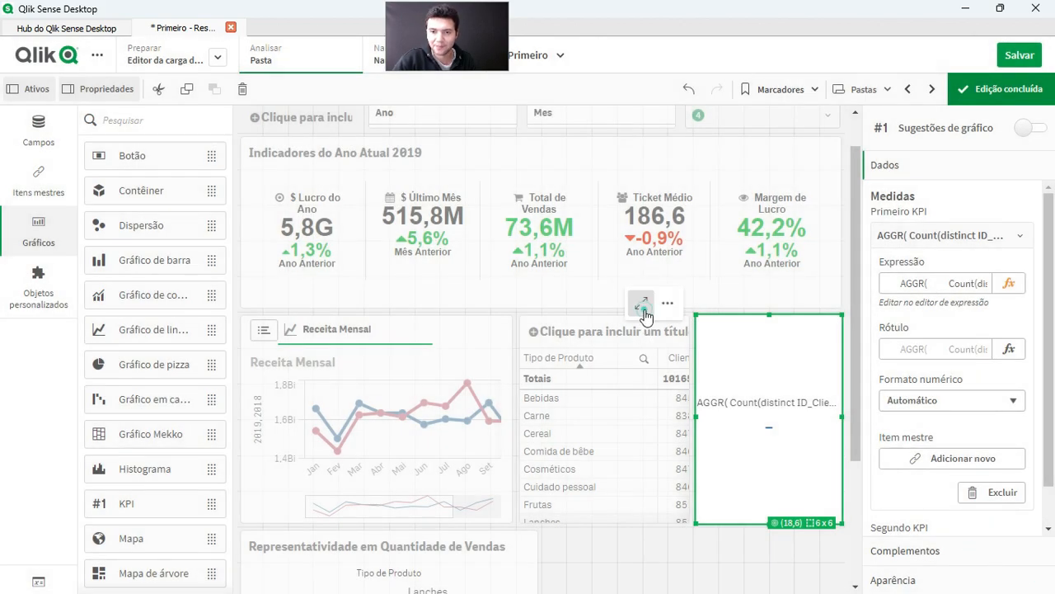
pyautogui.click(641, 302)
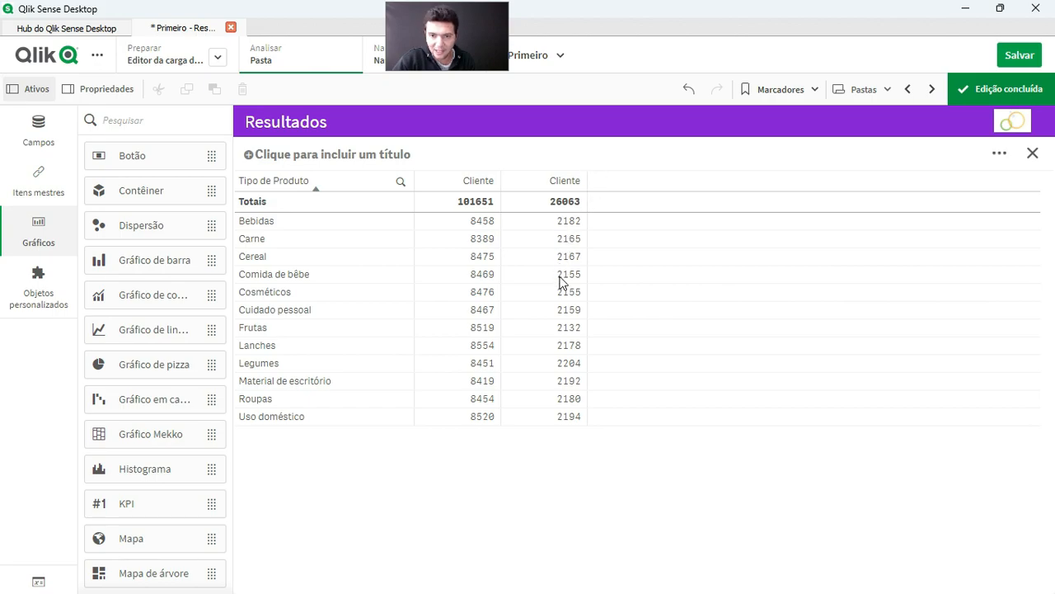
pyautogui.click(1032, 152)
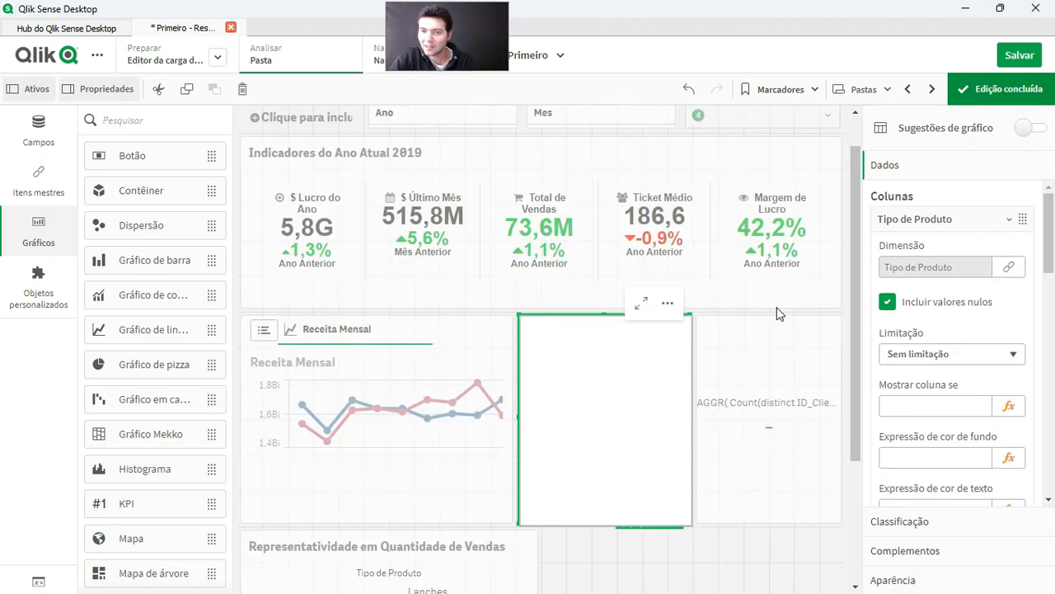
# Wrap the KPI's whole AGGR expression in a Sum function, with Sum( and its closing parenthesis on separate lines, and apply it.
pyautogui.click(757, 380)
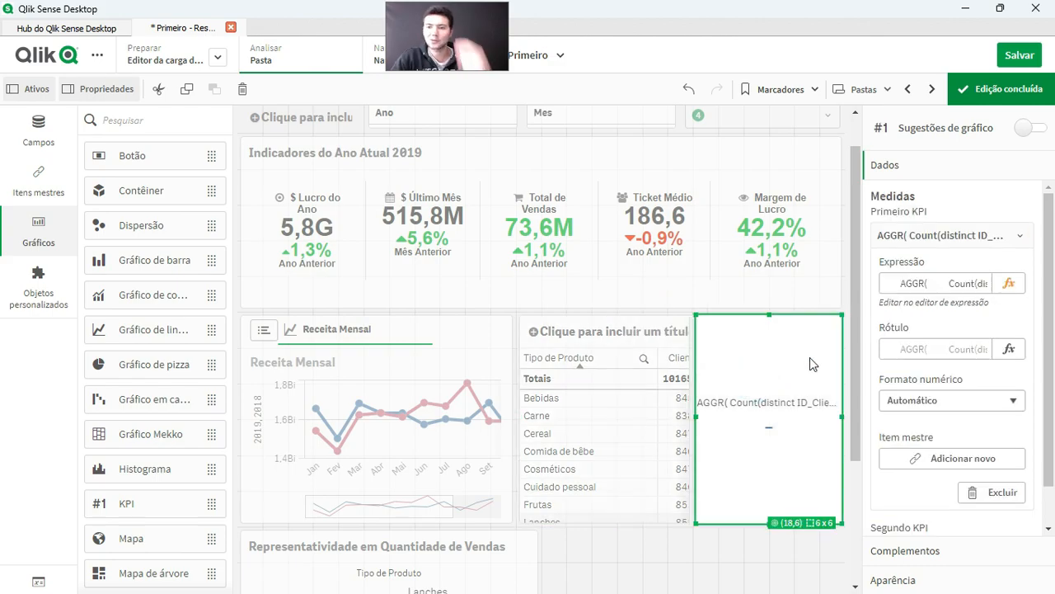
pyautogui.click(1008, 283)
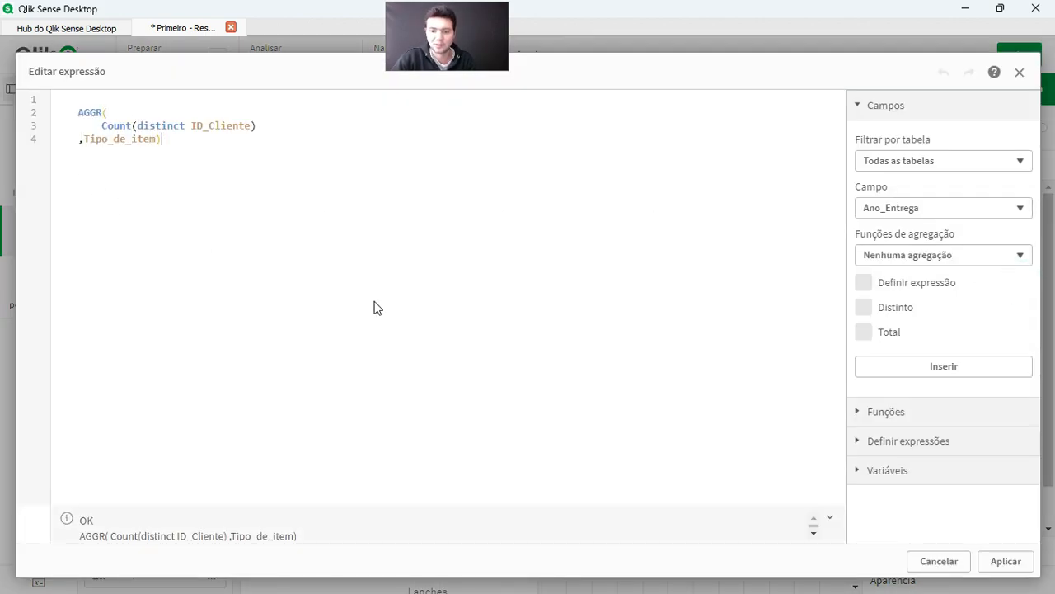
pyautogui.write('Sum(')
pyautogui.hotkey('ctrl', 'End')
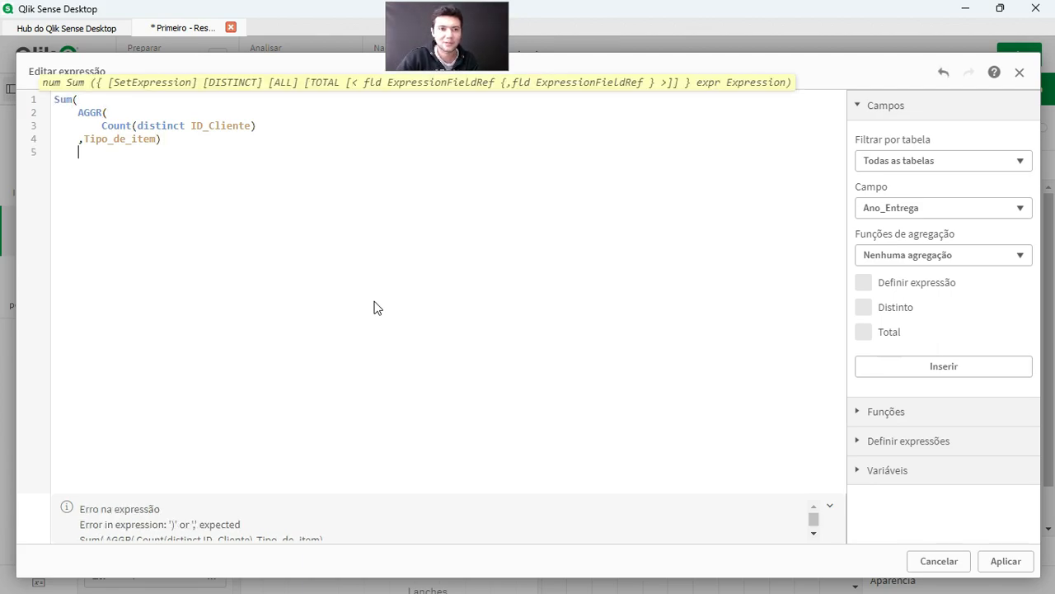
pyautogui.write(')')
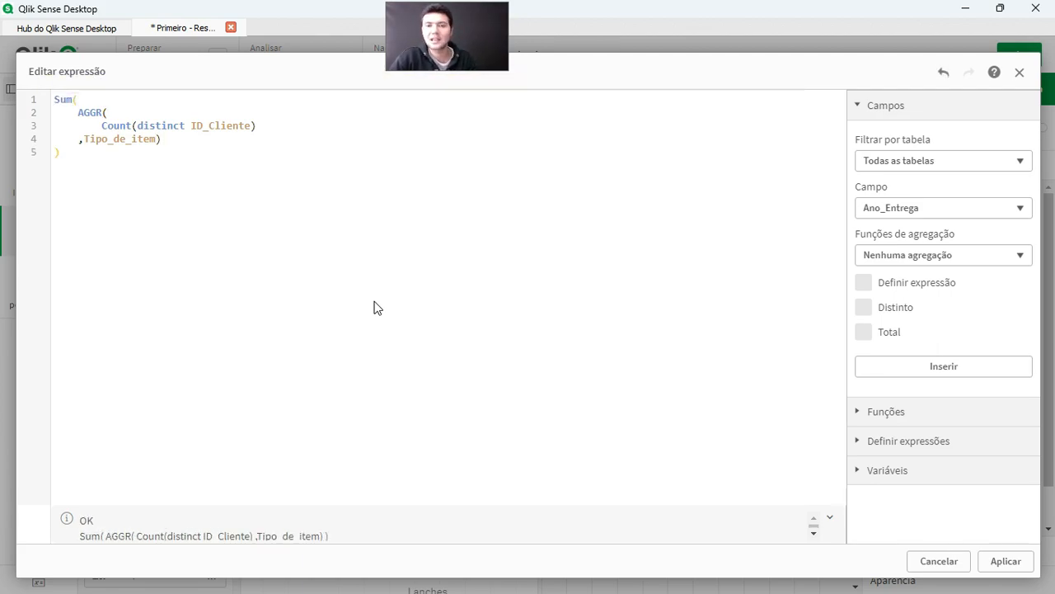
pyautogui.click(1007, 562)
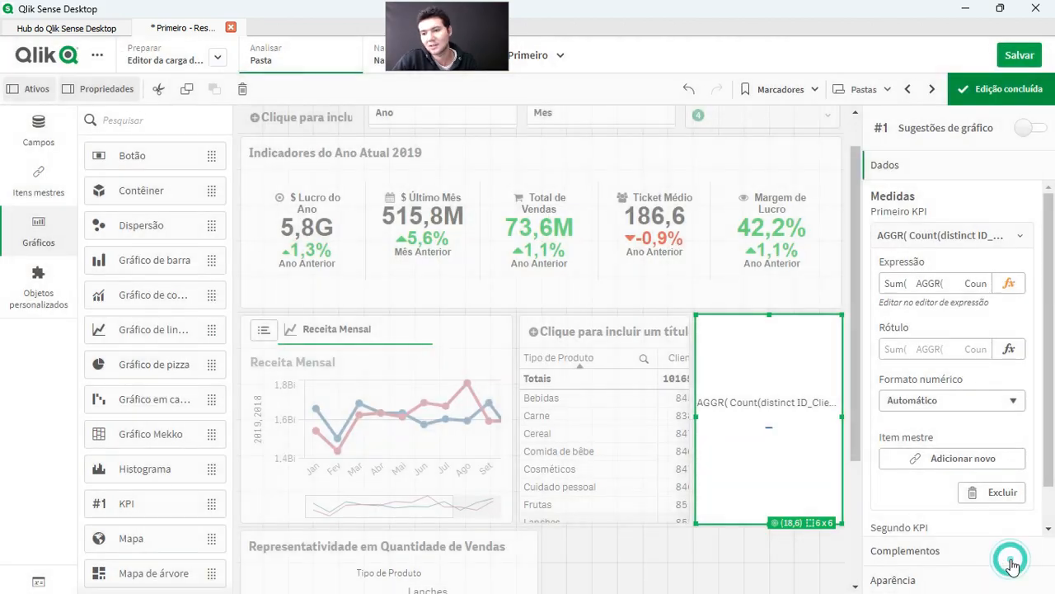
# Set the KPI's number format to Número and finish editing the sheet to check the KPI against the table.
pyautogui.click(944, 399)
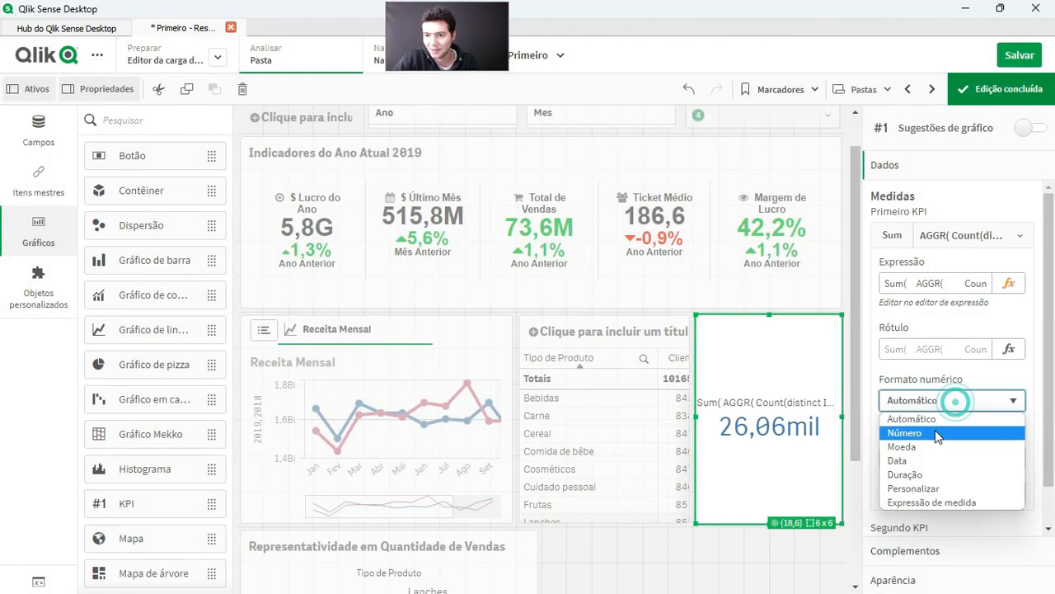
pyautogui.click(931, 432)
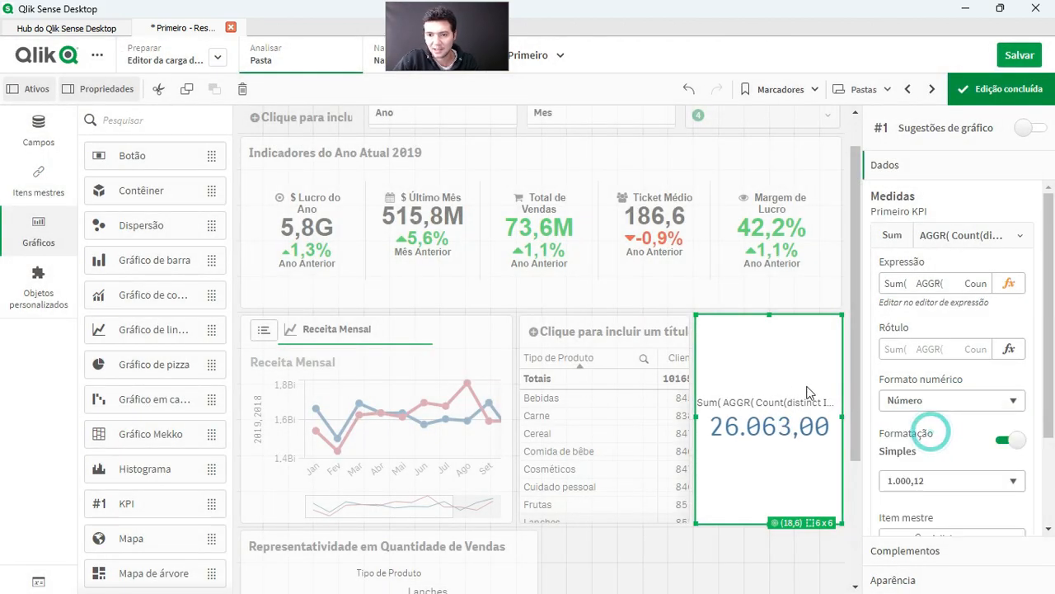
pyautogui.click(995, 91)
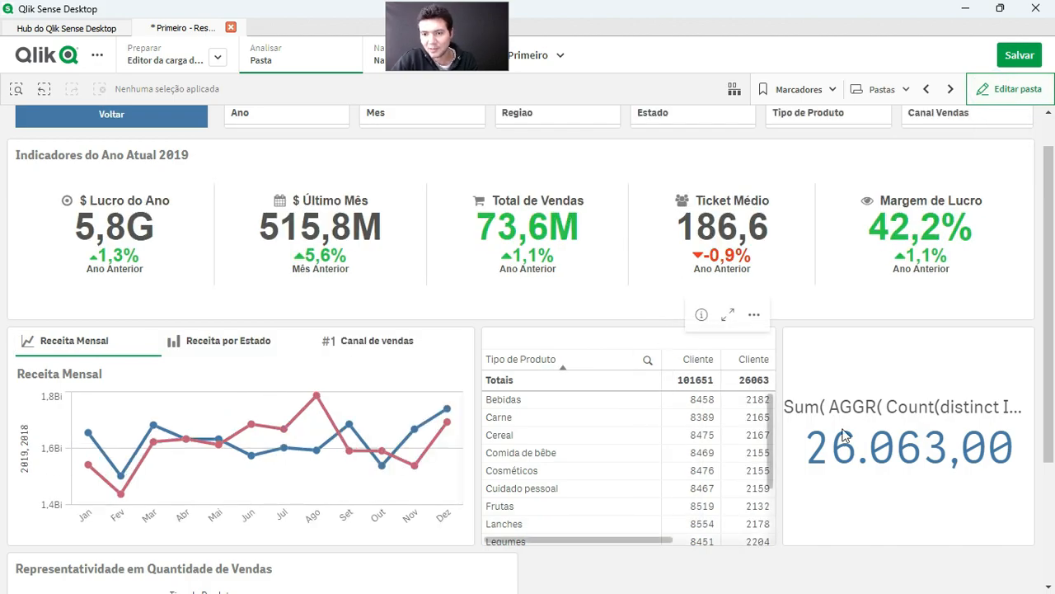
pyautogui.moveTo(848, 455)
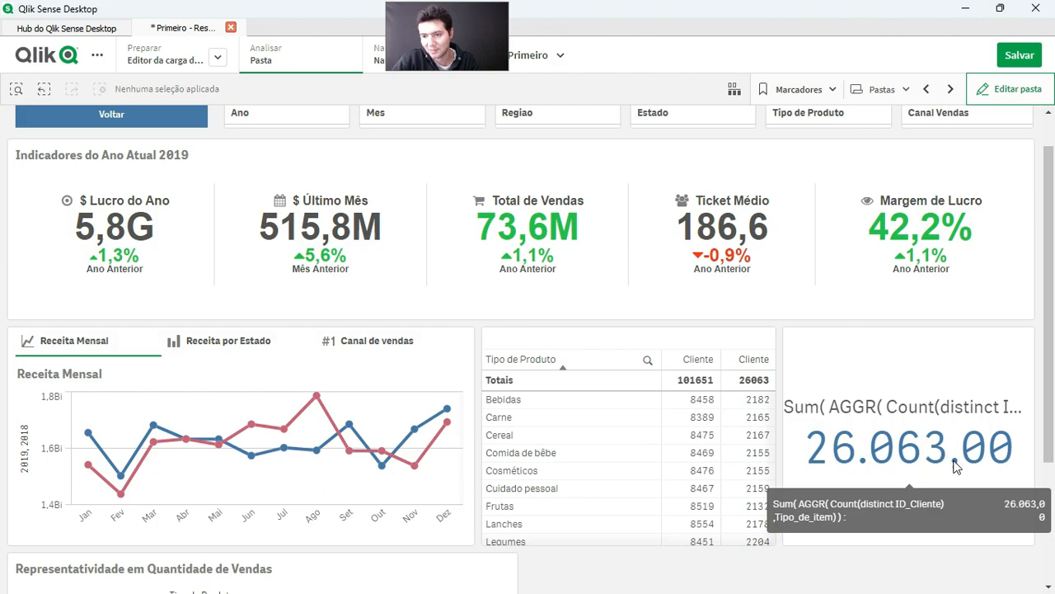